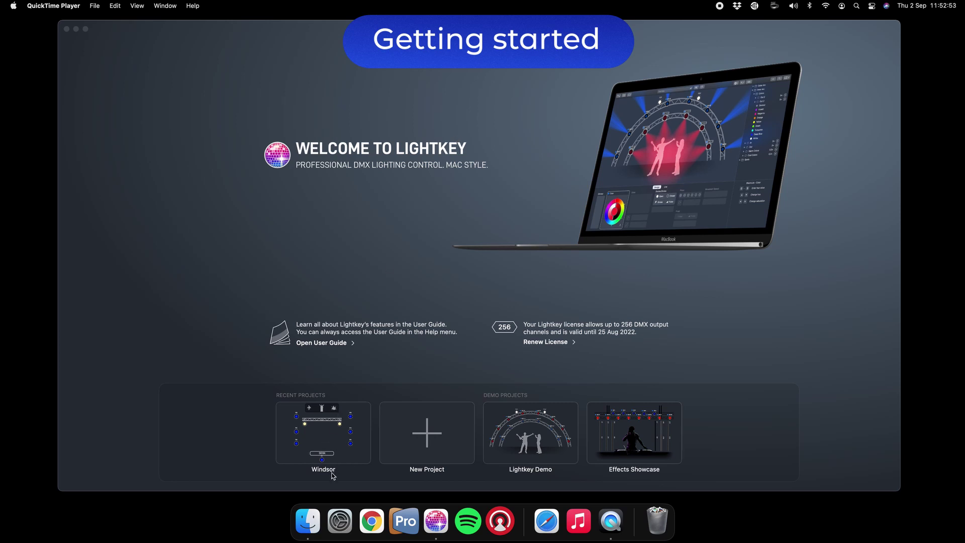
Open the Windsor project from Recent Projects in the Lightkey welcome window.
left_click(335, 430)
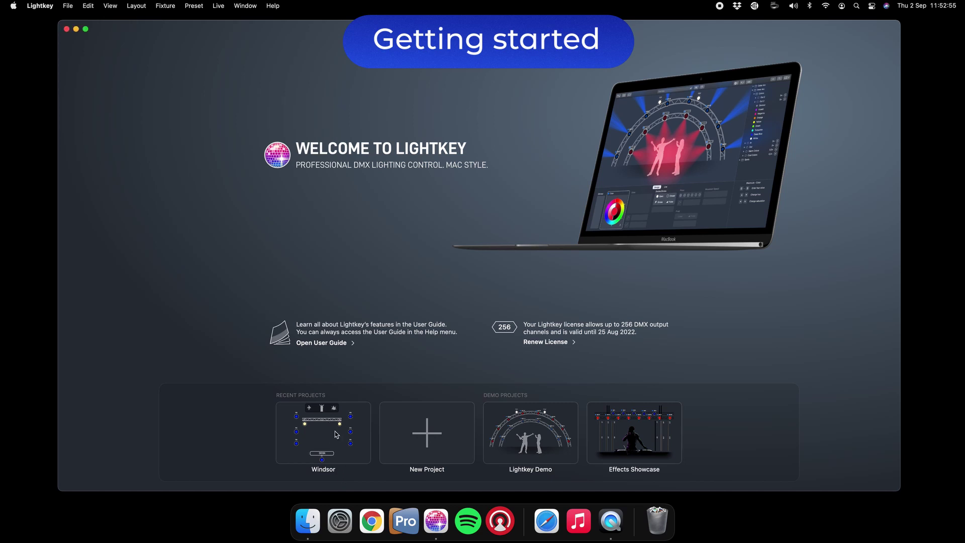
left_click(326, 430)
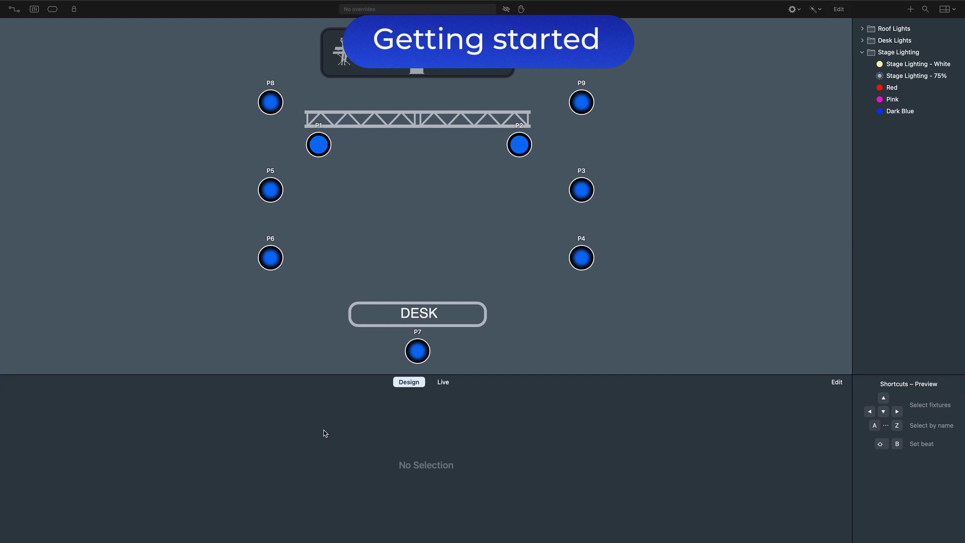
mouse_move(131, 2)
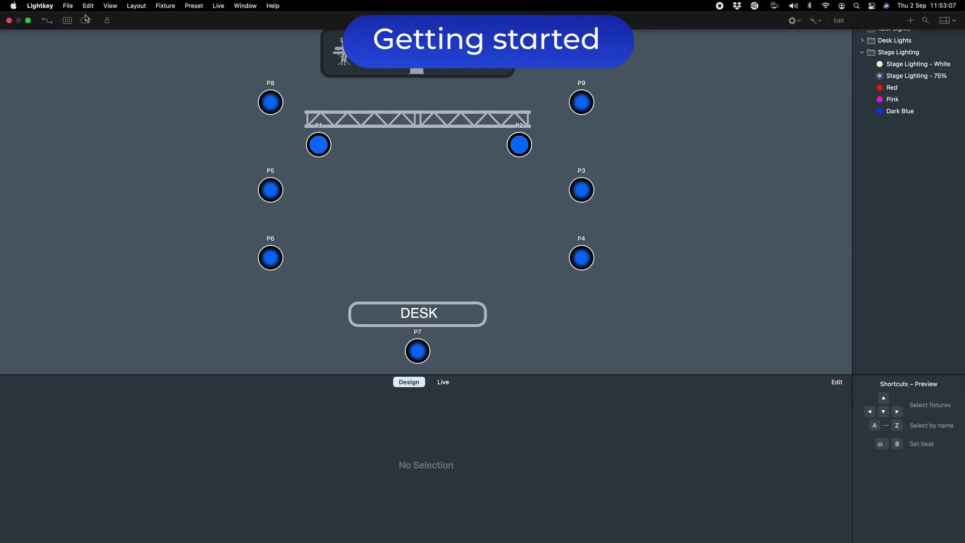
Exit full screen, reposition the window and drag the divider down to enlarge the stage plan.
left_click(29, 24)
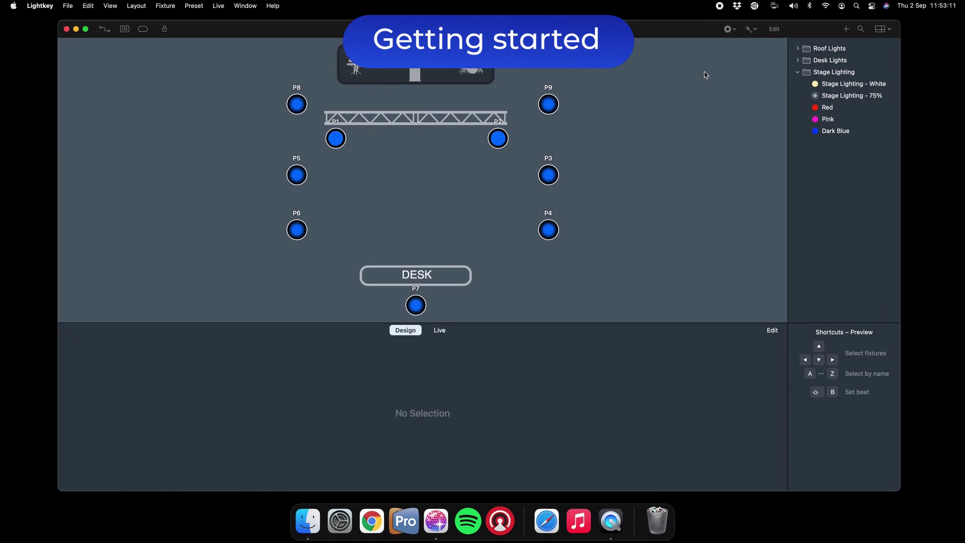
mouse_move(666, 31)
left_mouse_down()
mouse_move(640, 33)
mouse_move(678, 37)
left_mouse_up()
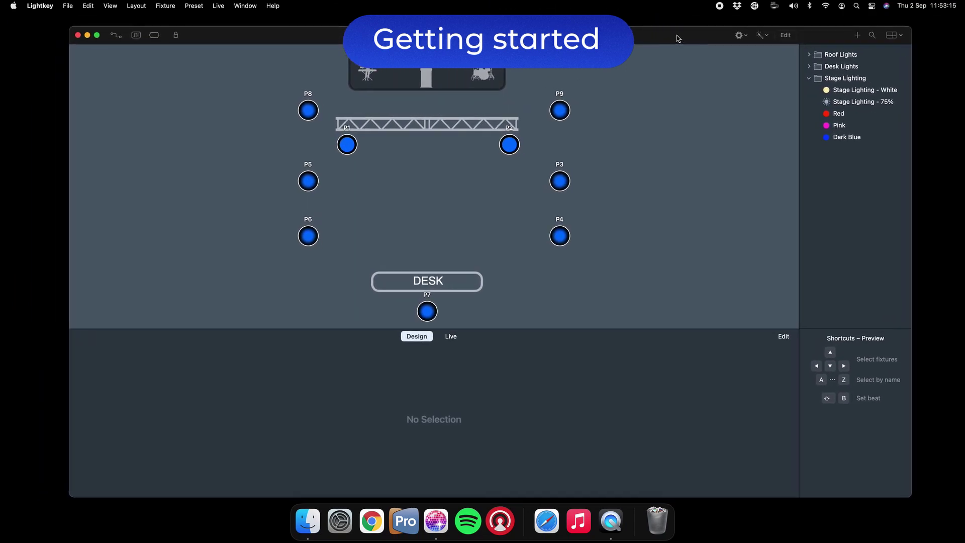
left_click_drag(717, 328, 719, 402)
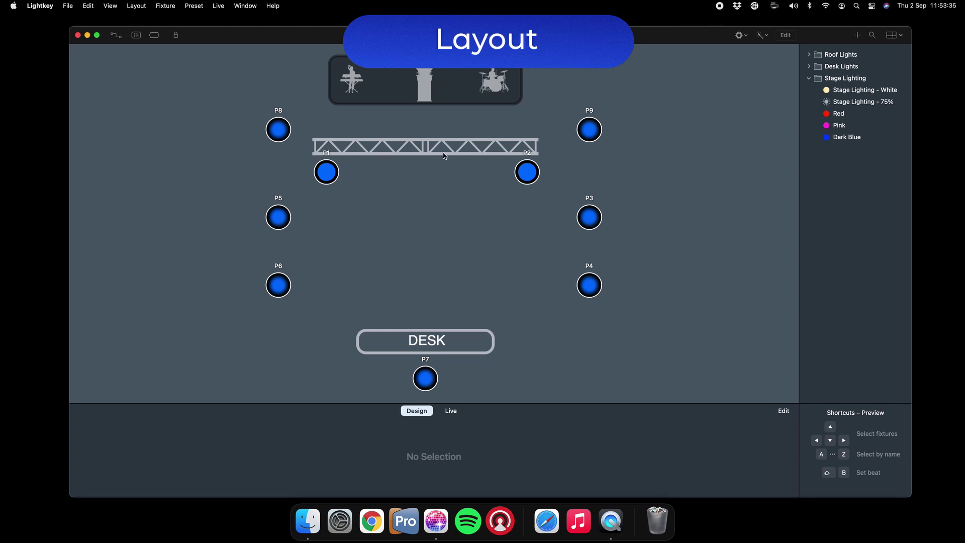
Inspect the Dimmer, Color and Shutter settings of fixtures P1, P2 and P7.
left_click(327, 173)
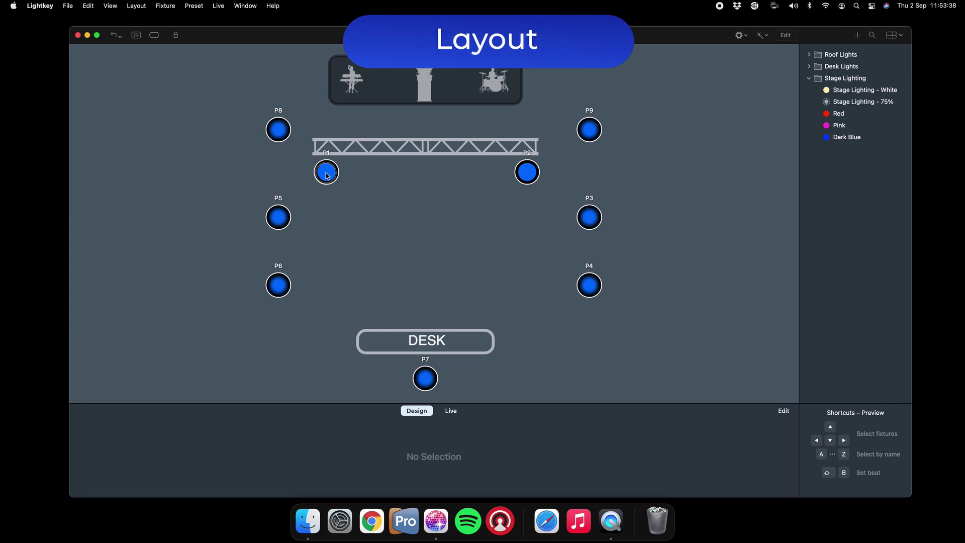
left_click(524, 176)
left_click(443, 180)
left_click(427, 378)
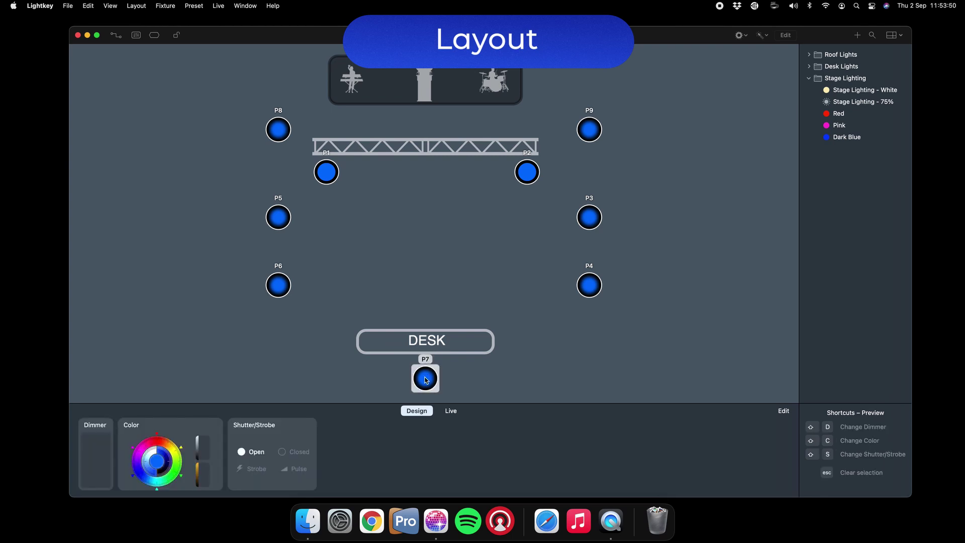
left_click(456, 377)
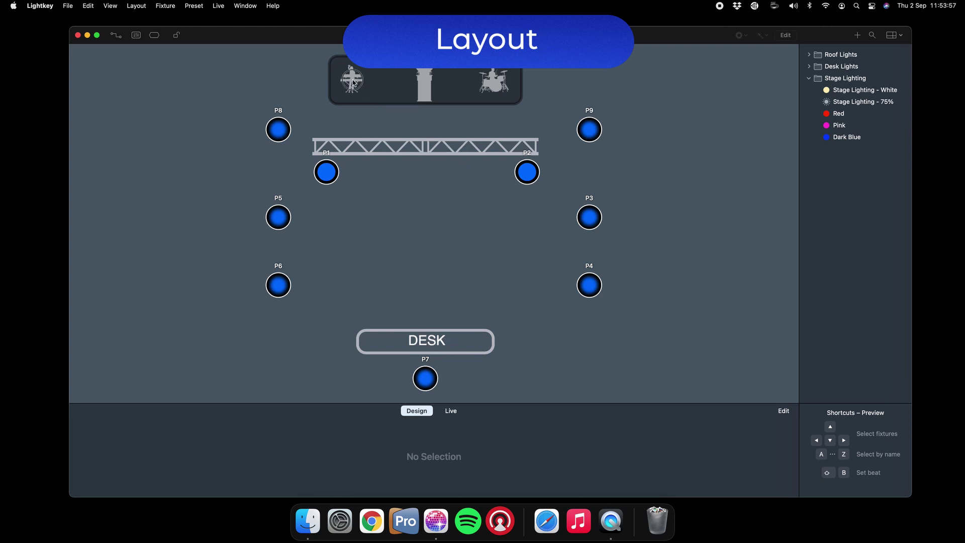
Inspect fixtures P2, P3 and P9, then clear the fixture selection.
left_click(528, 171)
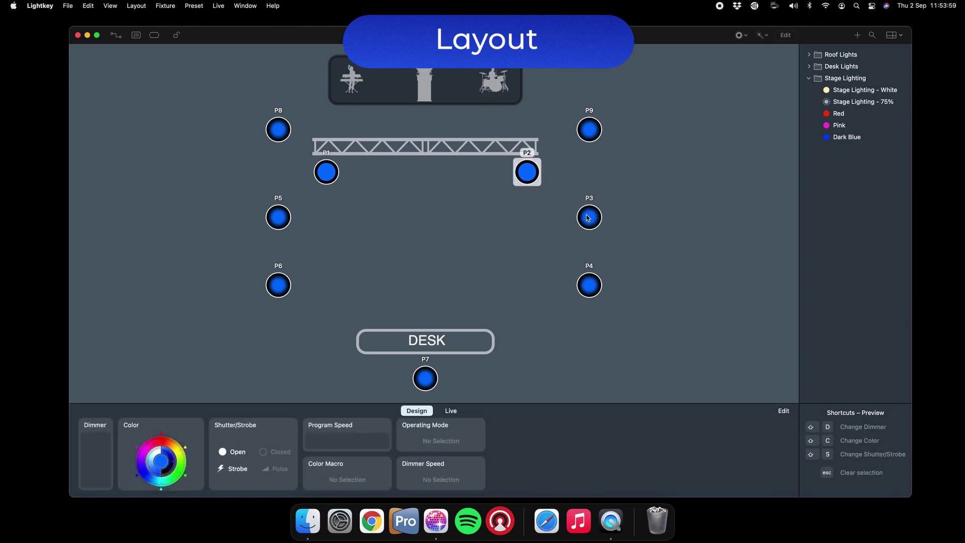
left_click(589, 217)
left_click(589, 129)
left_click(526, 171)
left_click(589, 223)
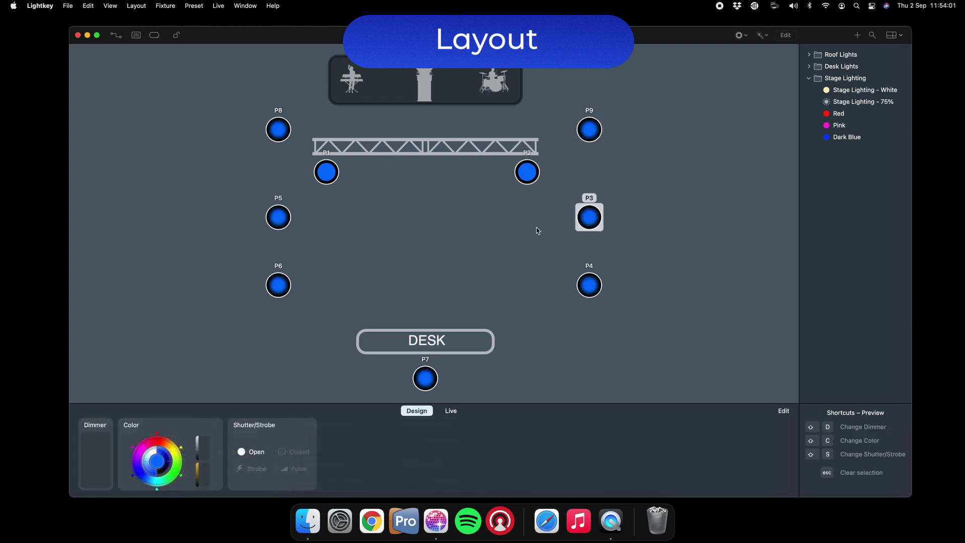
left_click(525, 229)
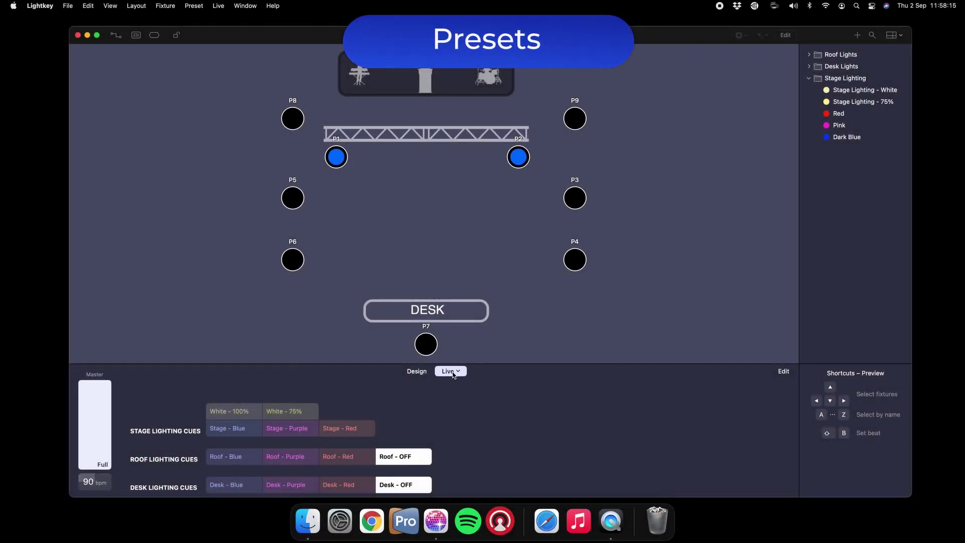
Enlarge the Live cue panel and lower the Master level to 47%.
left_click(417, 371)
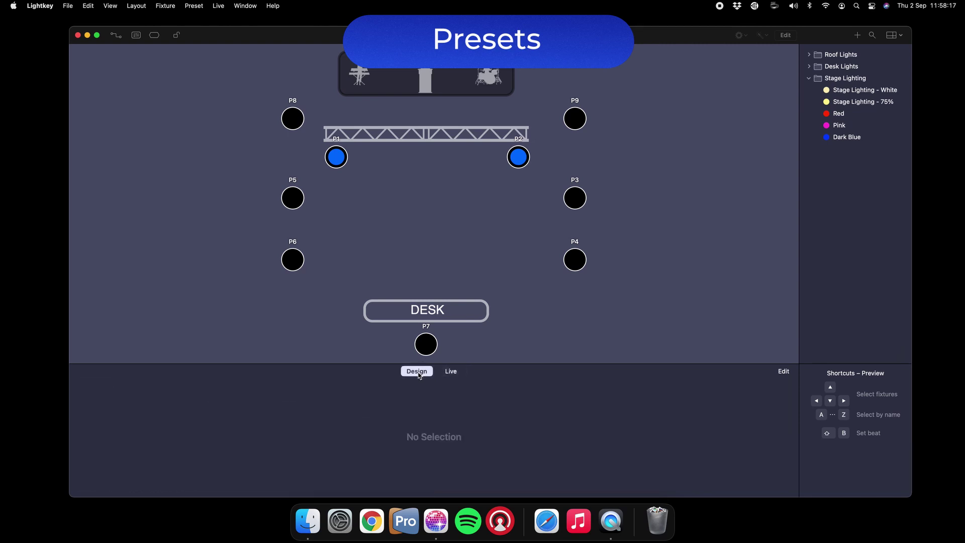
left_click(453, 373)
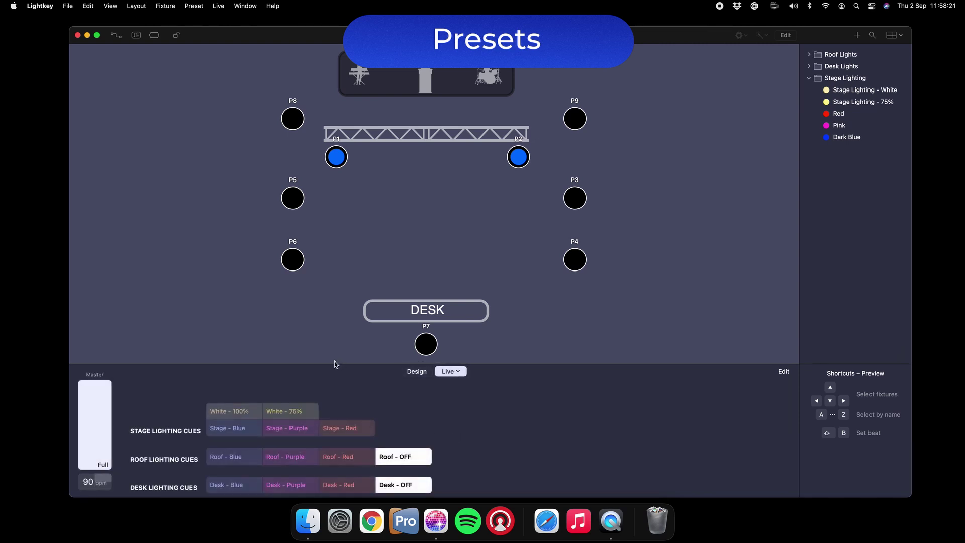
left_click_drag(333, 363, 332, 316)
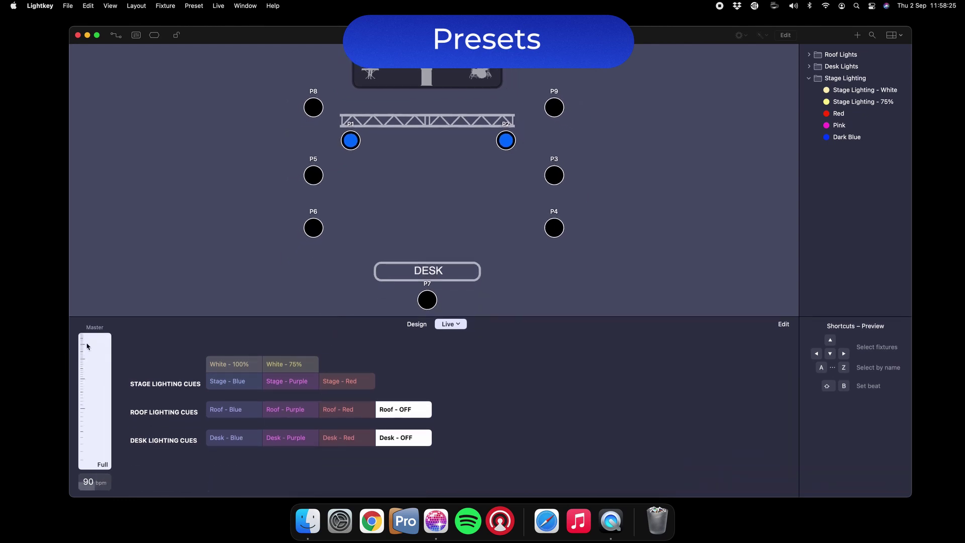
left_click_drag(100, 341, 108, 314)
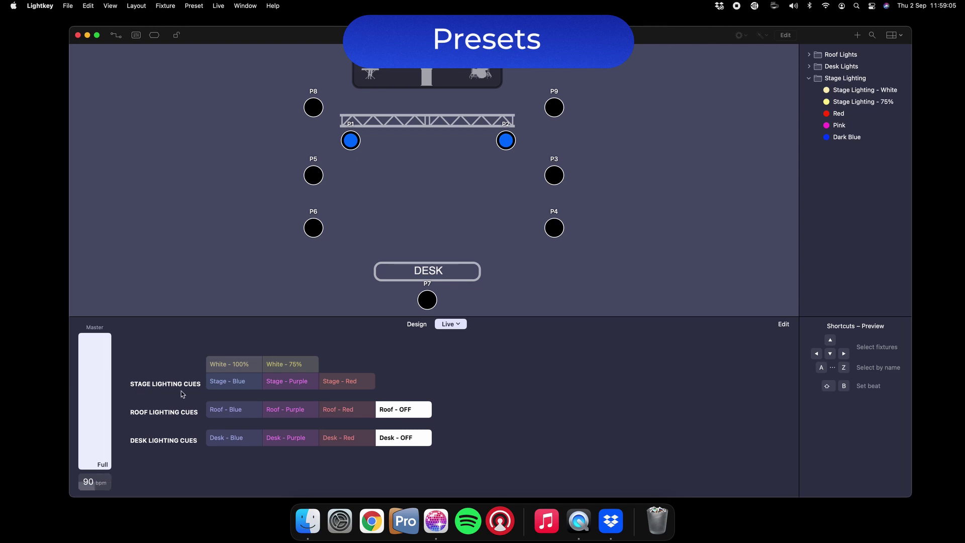
Trigger stage cues White - 100%, White - 75%, Blue, Purple, Red, then White - 100% again.
left_click(251, 365)
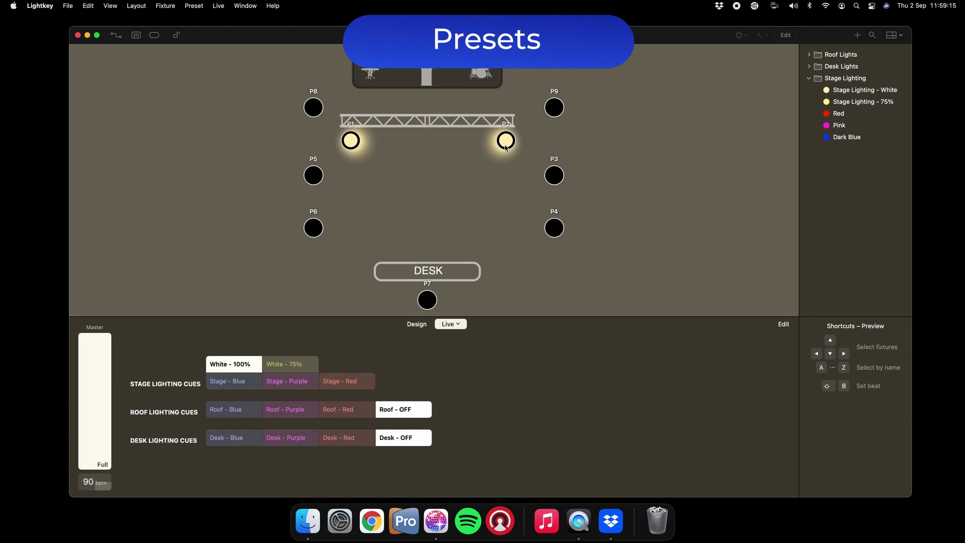
left_click(290, 368)
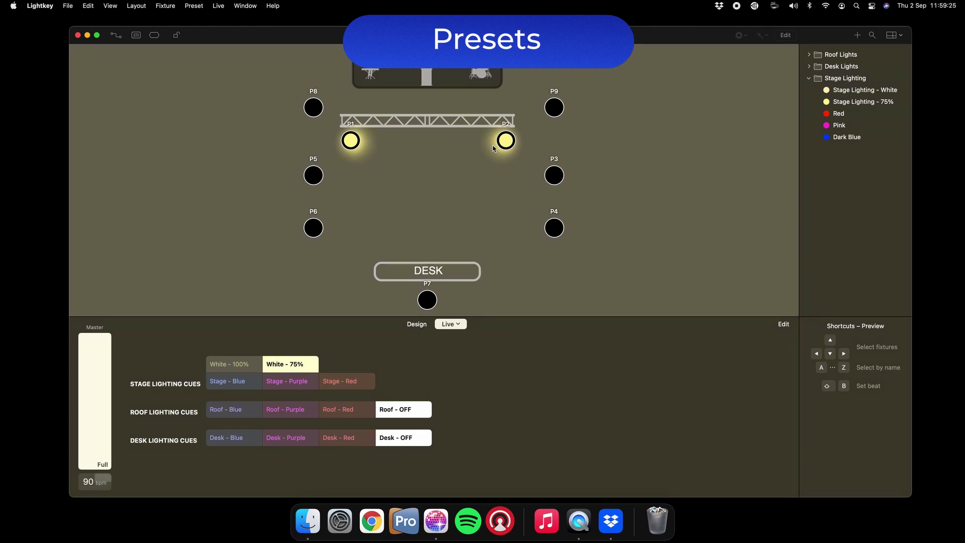
left_click(245, 384)
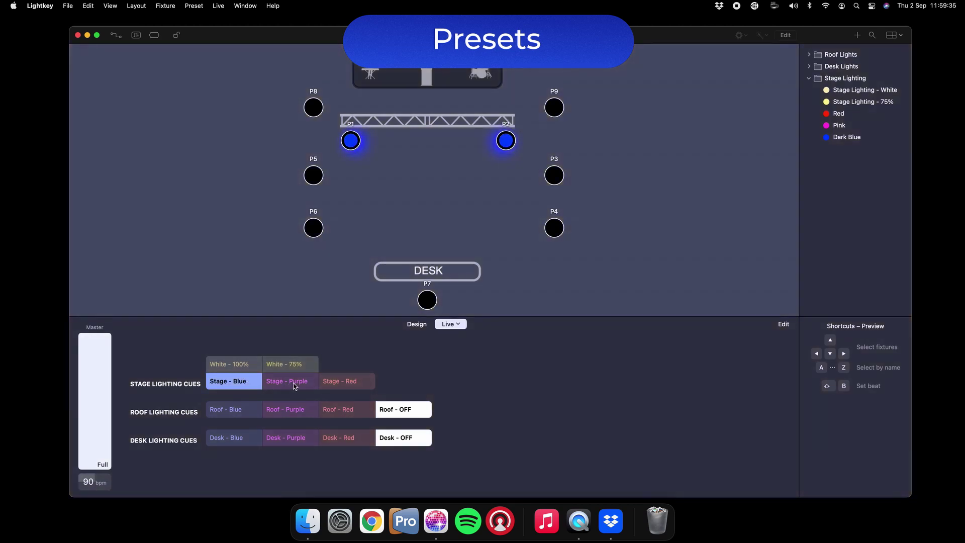
left_click(295, 384)
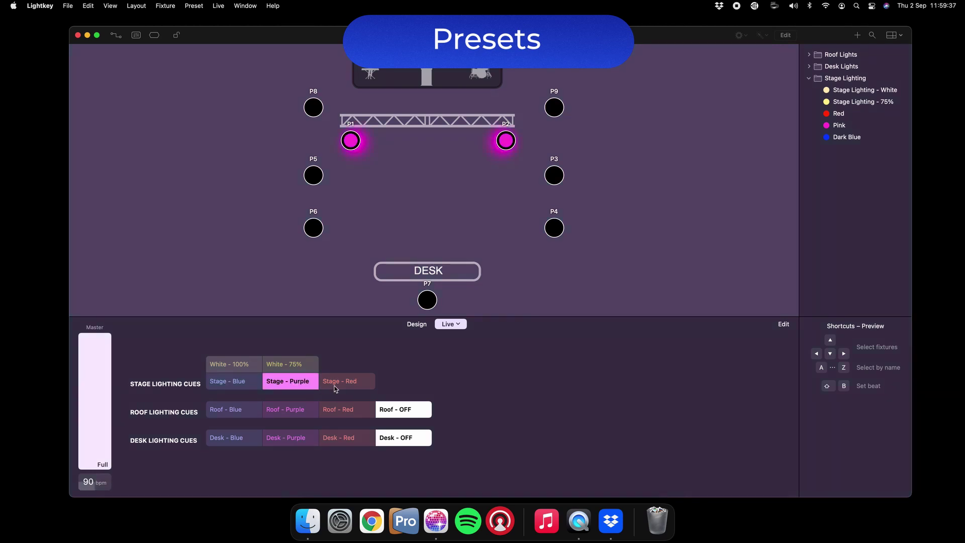
left_click(357, 385)
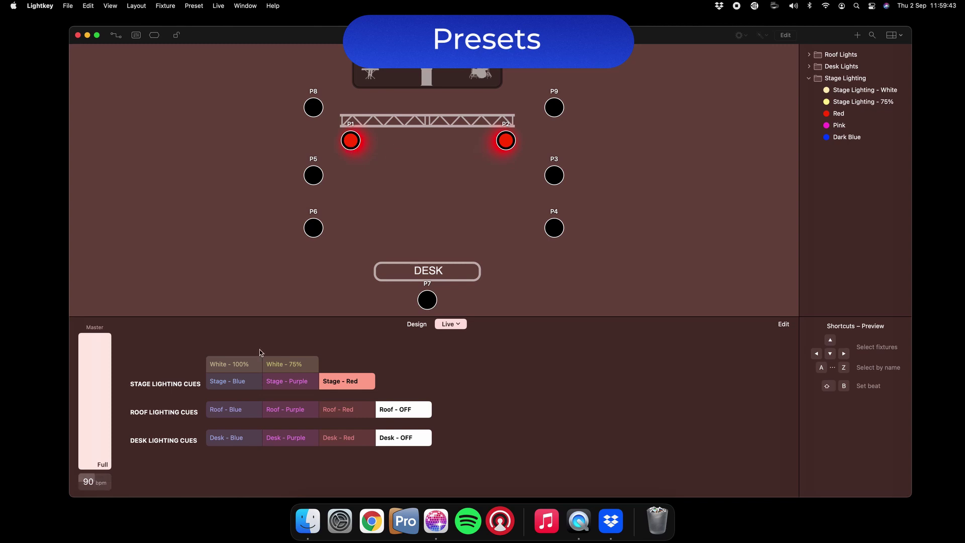
left_click(243, 367)
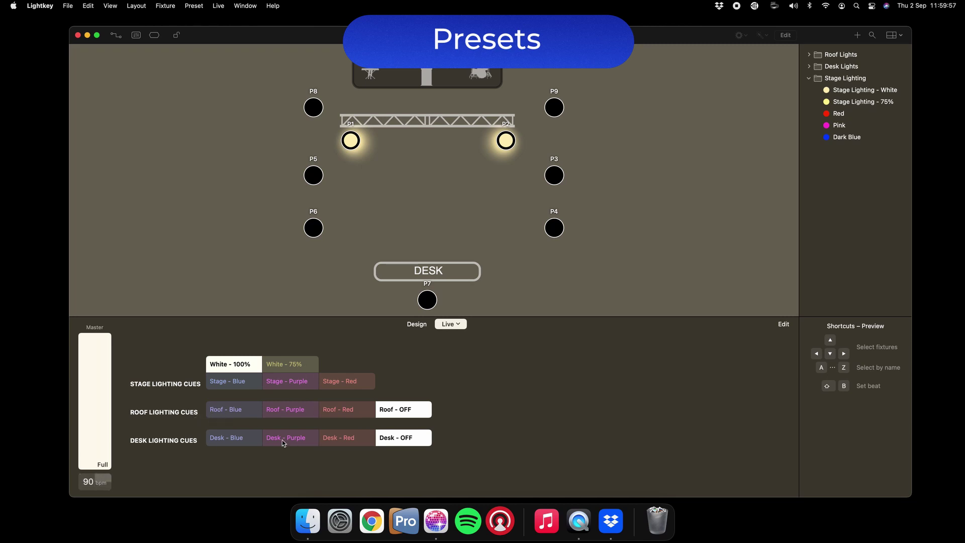
Cycle the roof cues through Blue, Purple, Red and OFF, then trigger Desk - Blue.
left_click(244, 412)
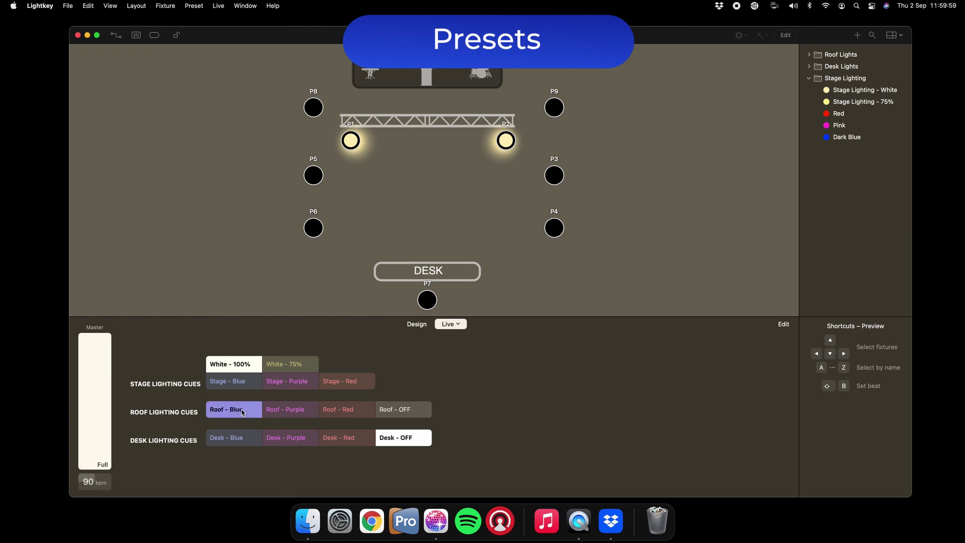
left_click(299, 412)
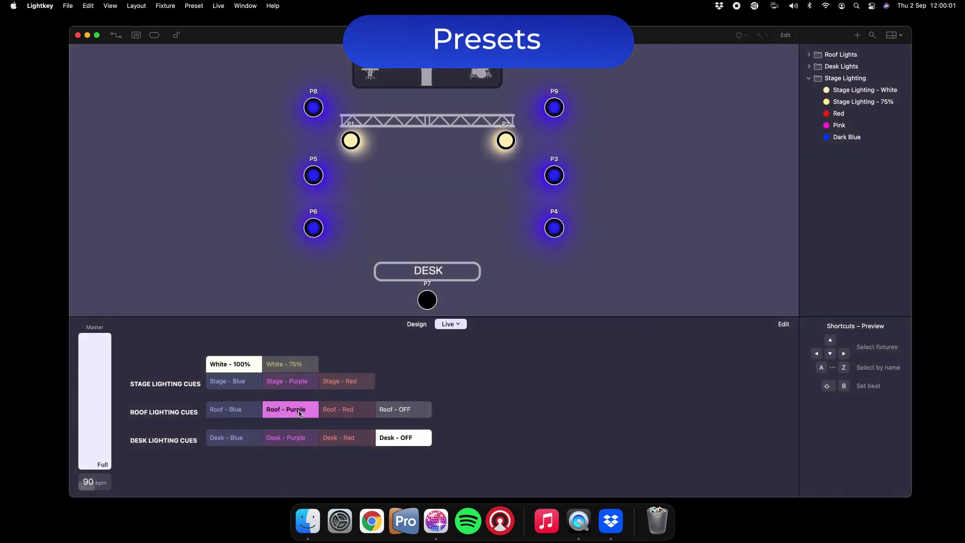
left_click(359, 411)
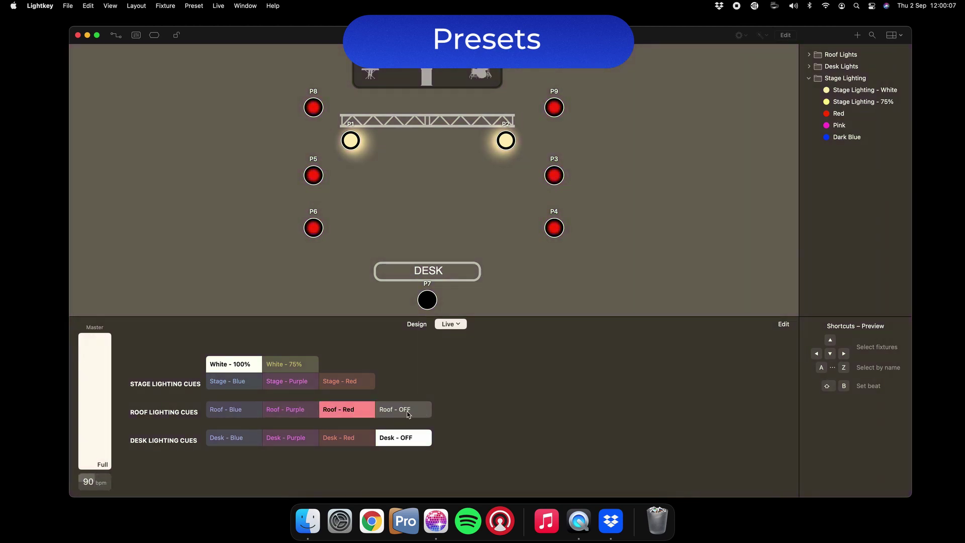
left_click(407, 411)
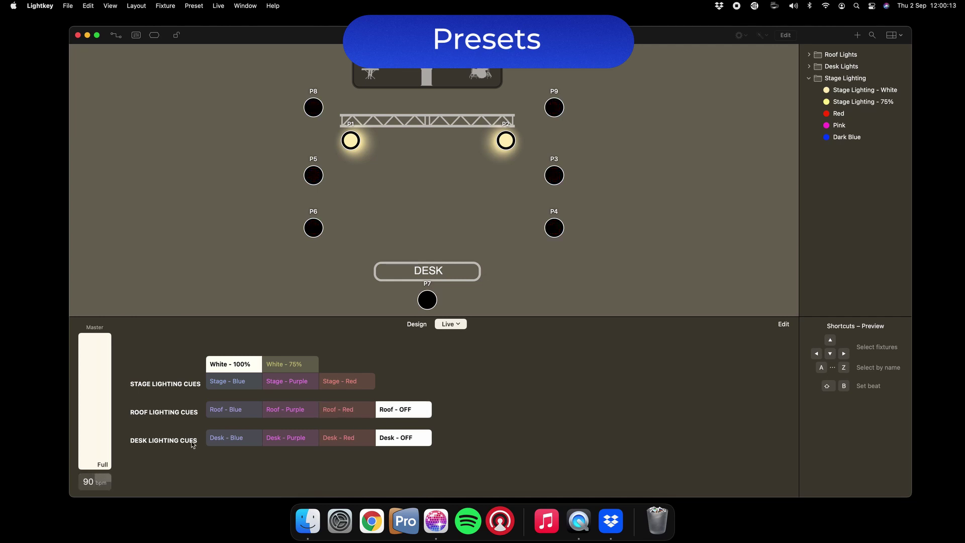
left_click(247, 440)
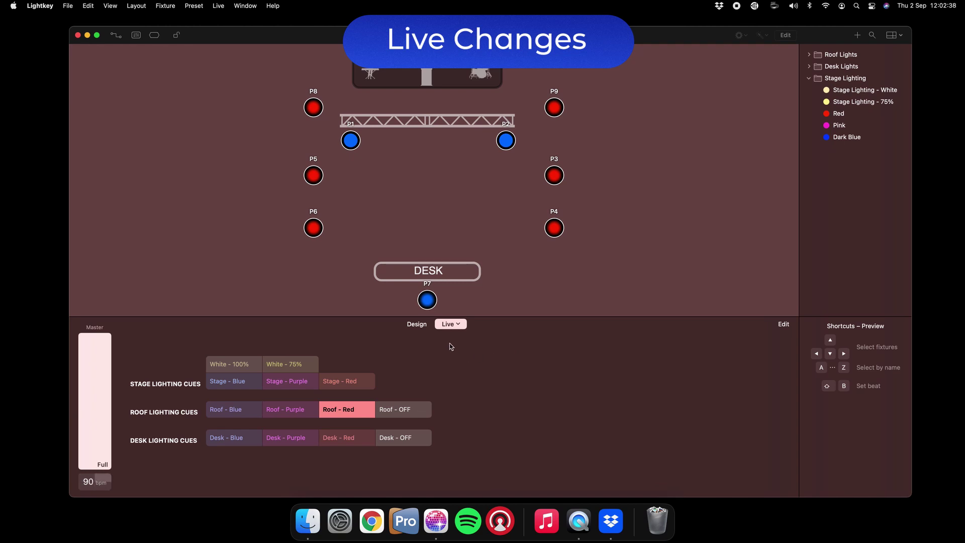
In Design mode, override fixtures P4 and P6 to magenta at full dimmer.
left_click(417, 324)
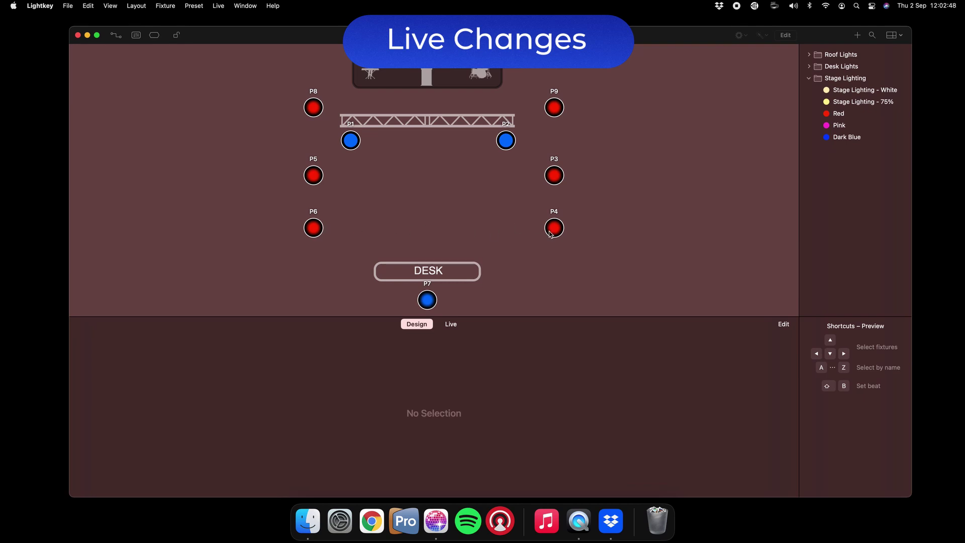
left_click_drag(597, 239, 288, 212)
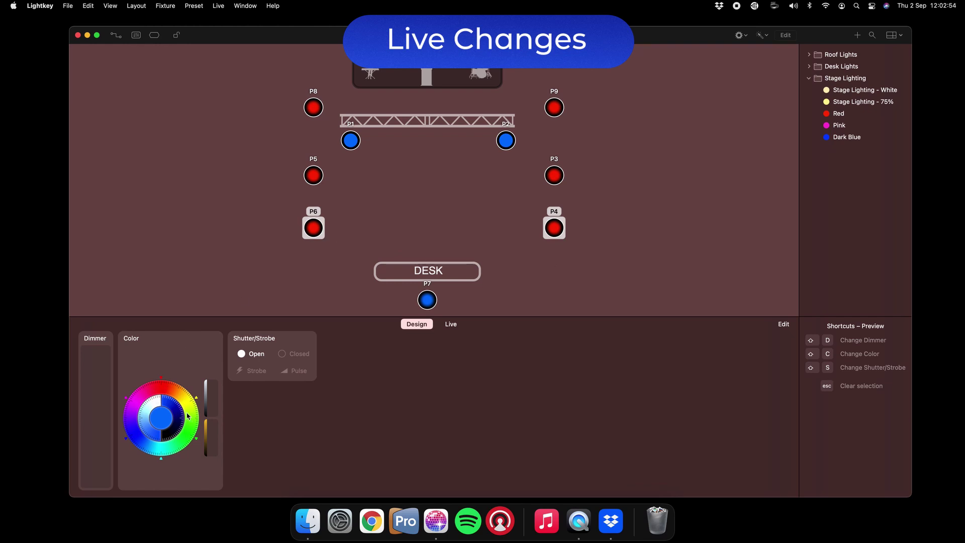
left_click(137, 439)
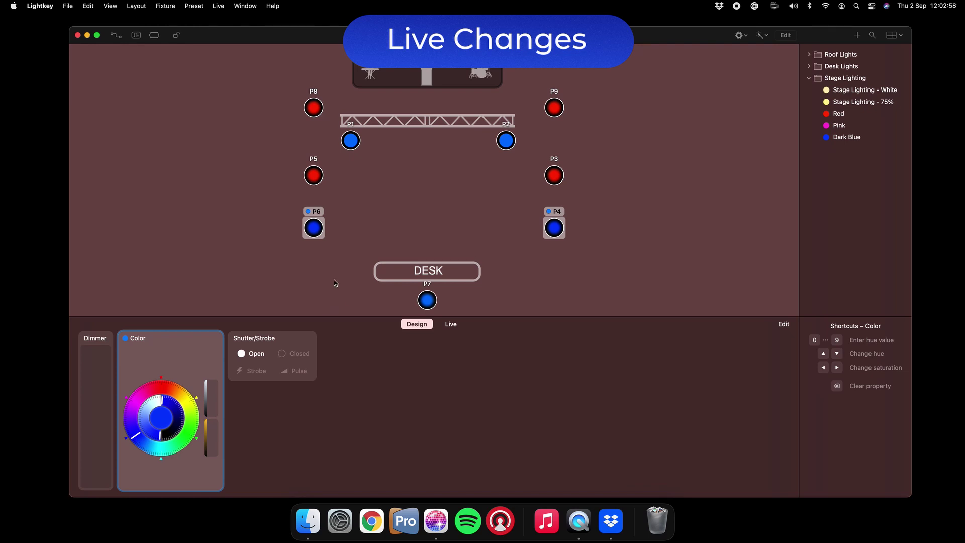
left_click(136, 400)
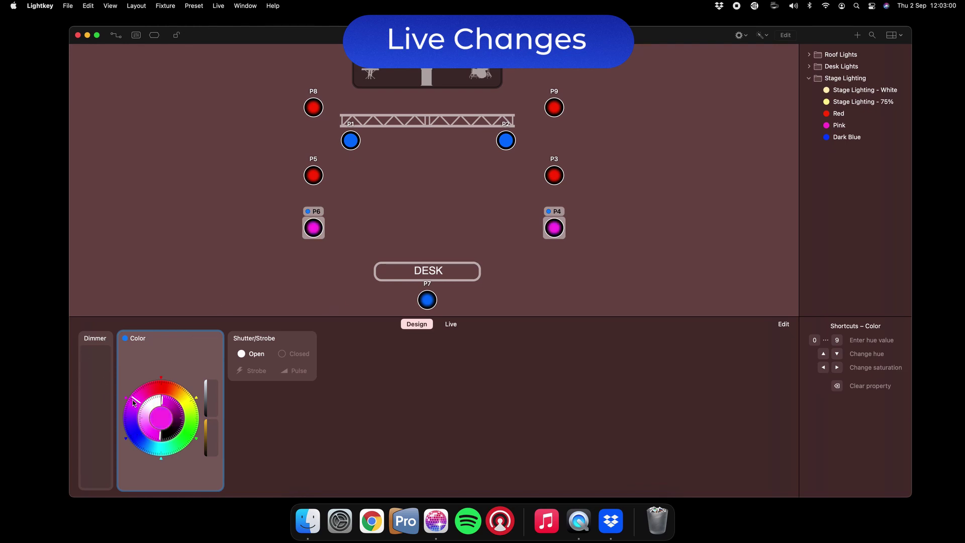
left_click_drag(100, 448, 99, 338)
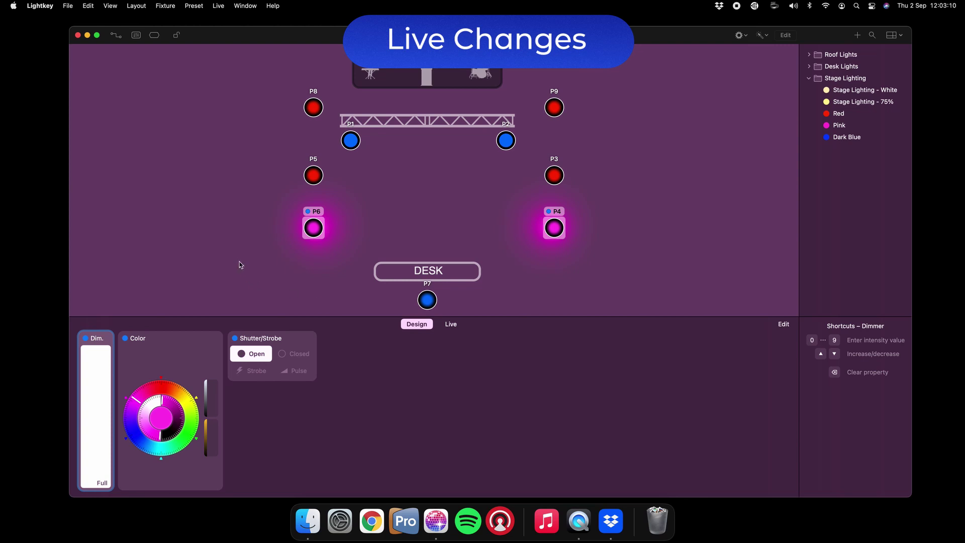
Clear the property overrides on all fixtures and return to Live mode.
right_click(257, 243)
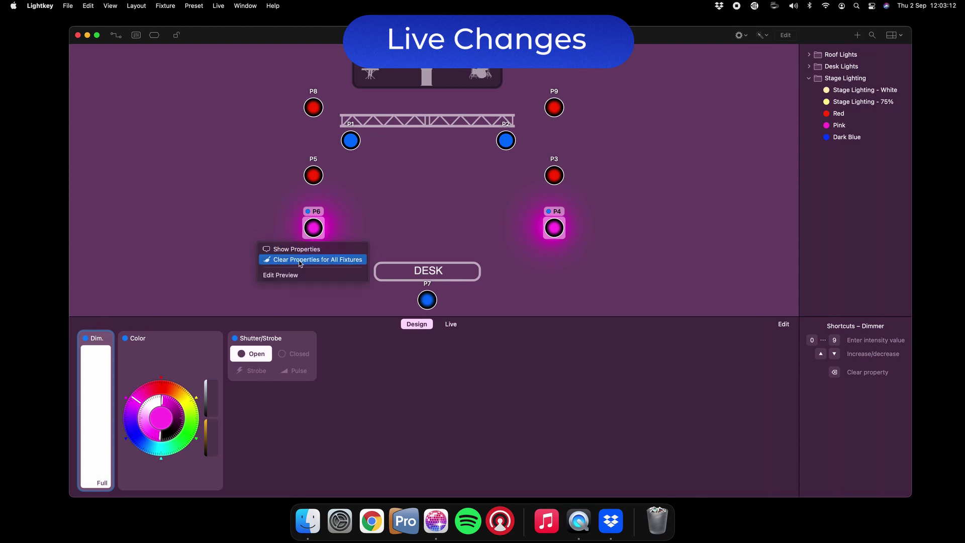
left_click(342, 260)
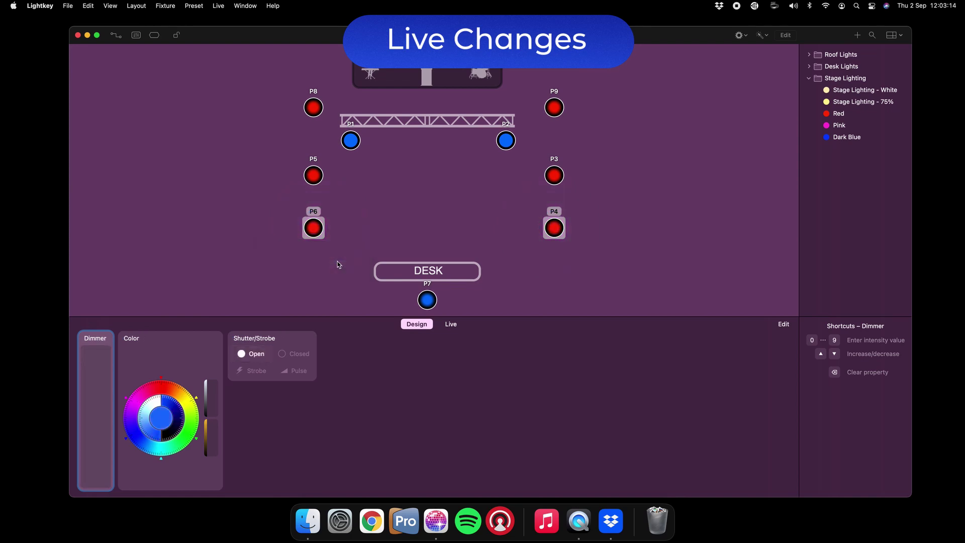
left_click(451, 324)
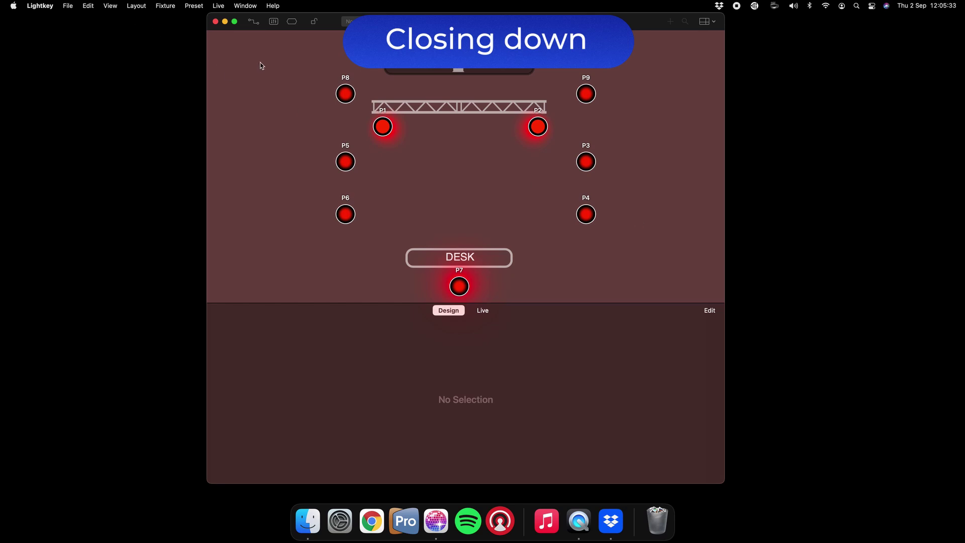
Choose Quit Lightkey from the Lightkey menu.
left_click(49, 5)
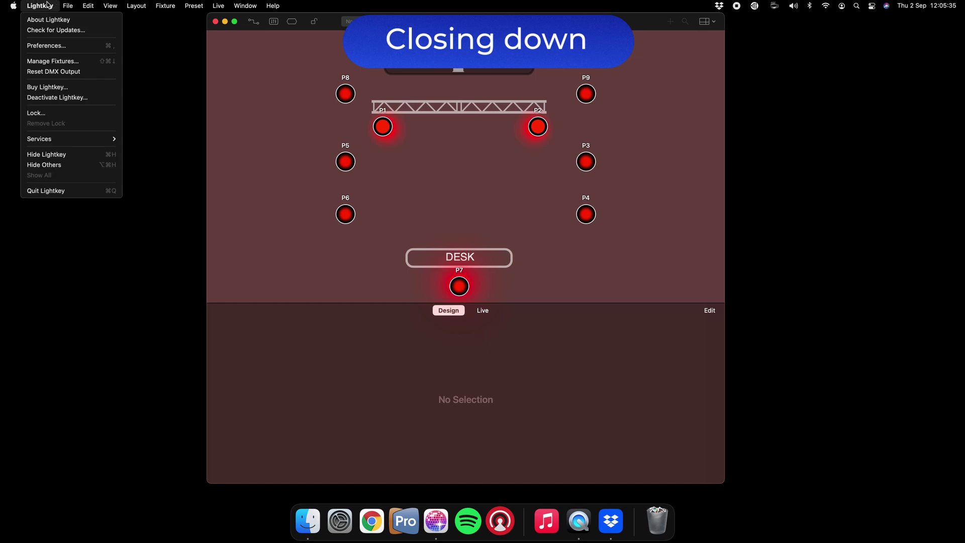
left_click(69, 193)
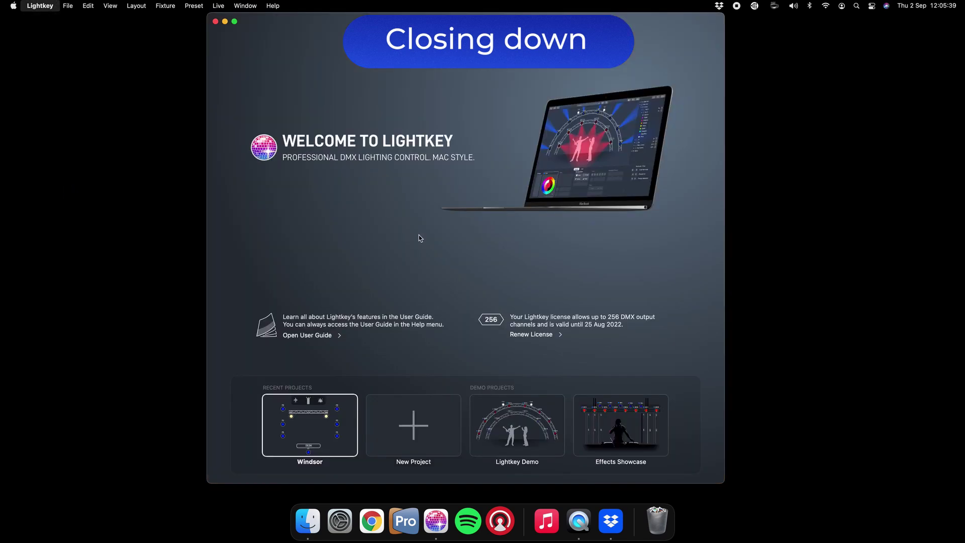